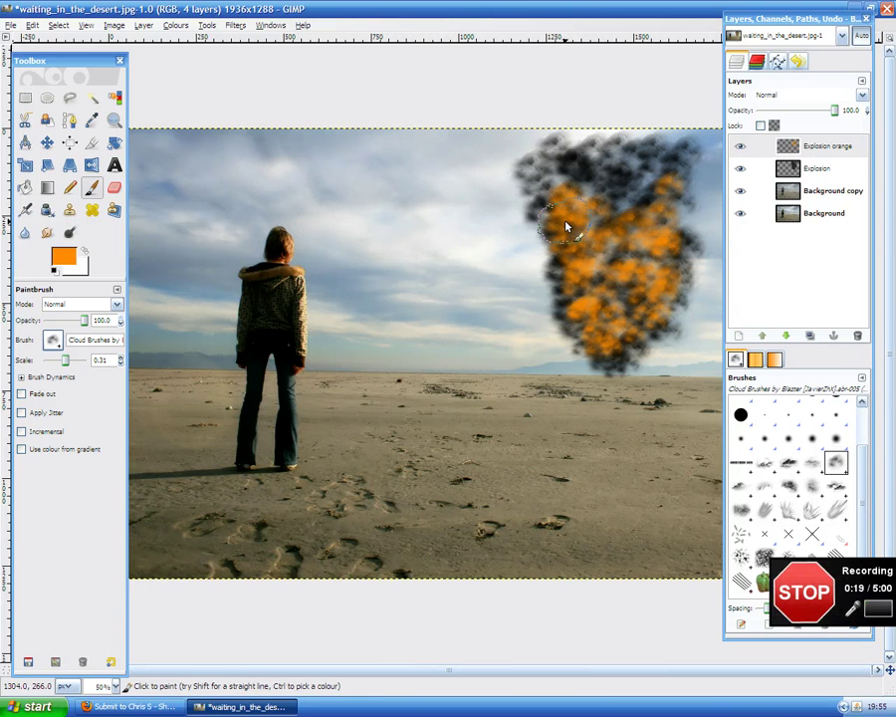
# - Set the Explosion orange layer to Multiply mode and add a transparent layer named "Explosion orange 2"
pyautogui.click(783, 97)
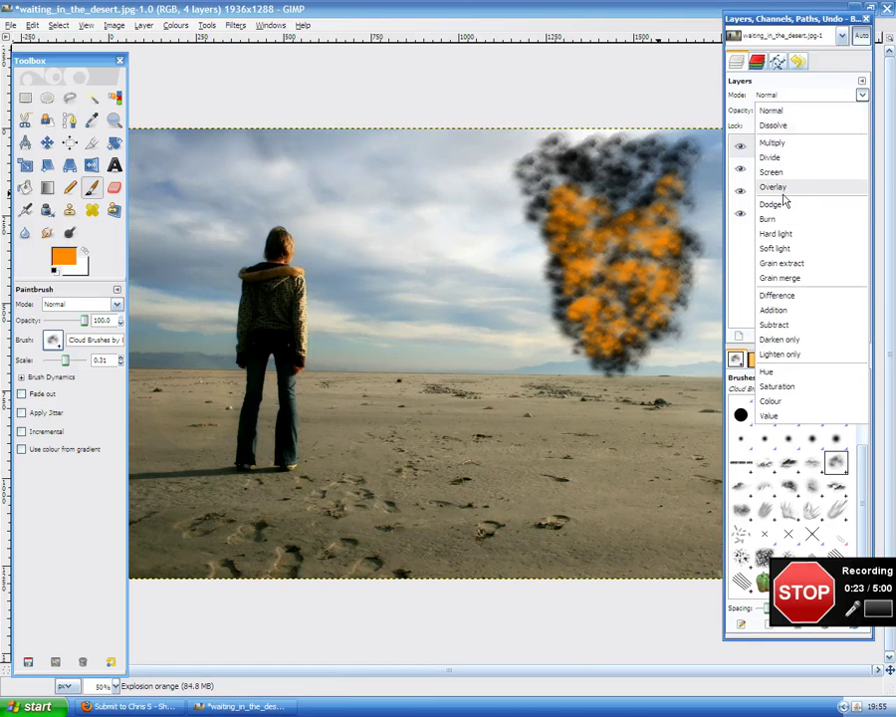
pyautogui.click(783, 145)
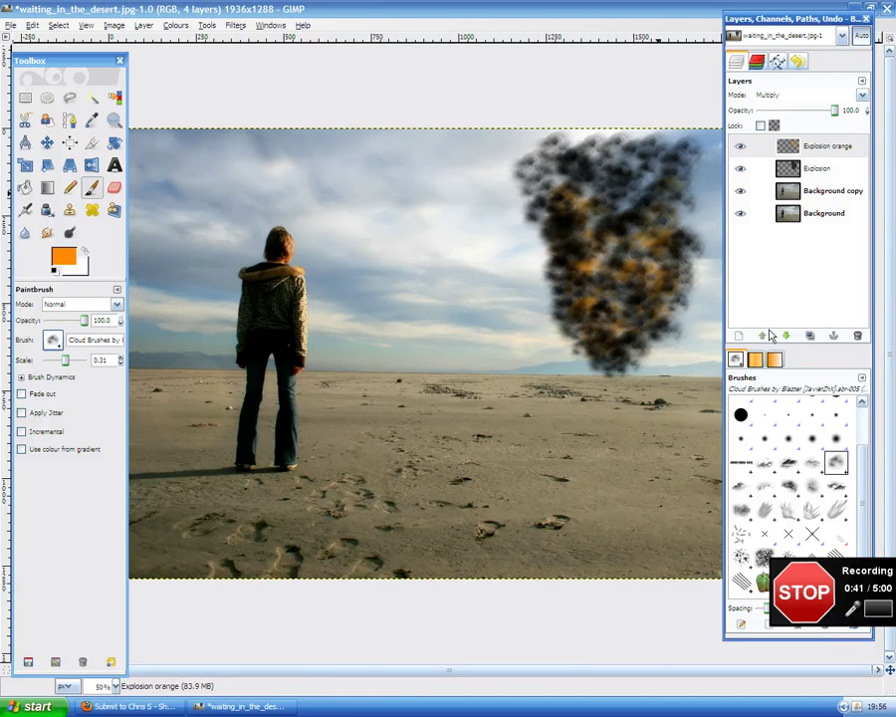
pyautogui.click(740, 341)
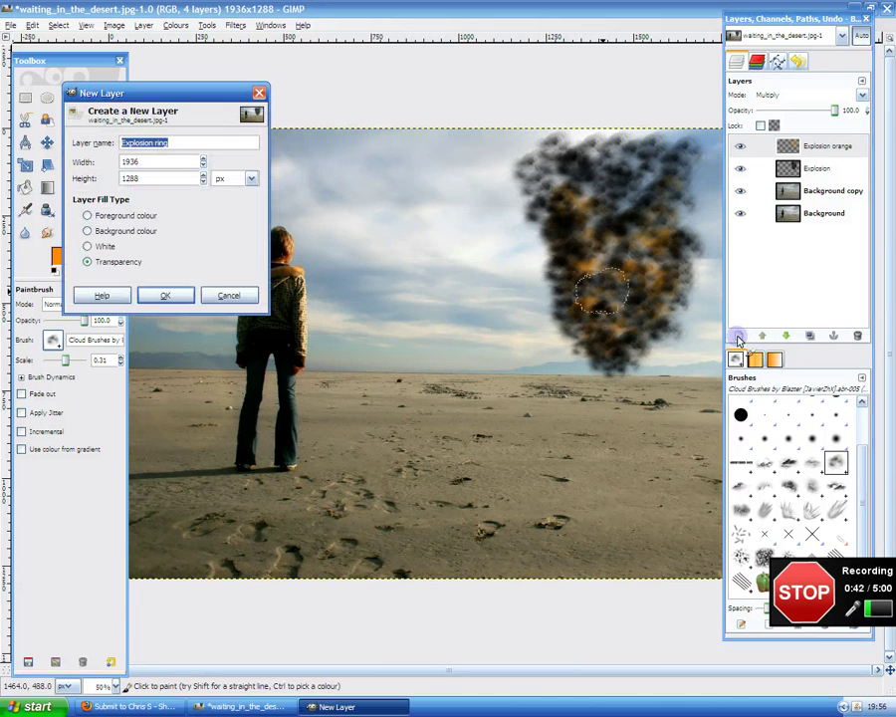
pyautogui.click(218, 146)
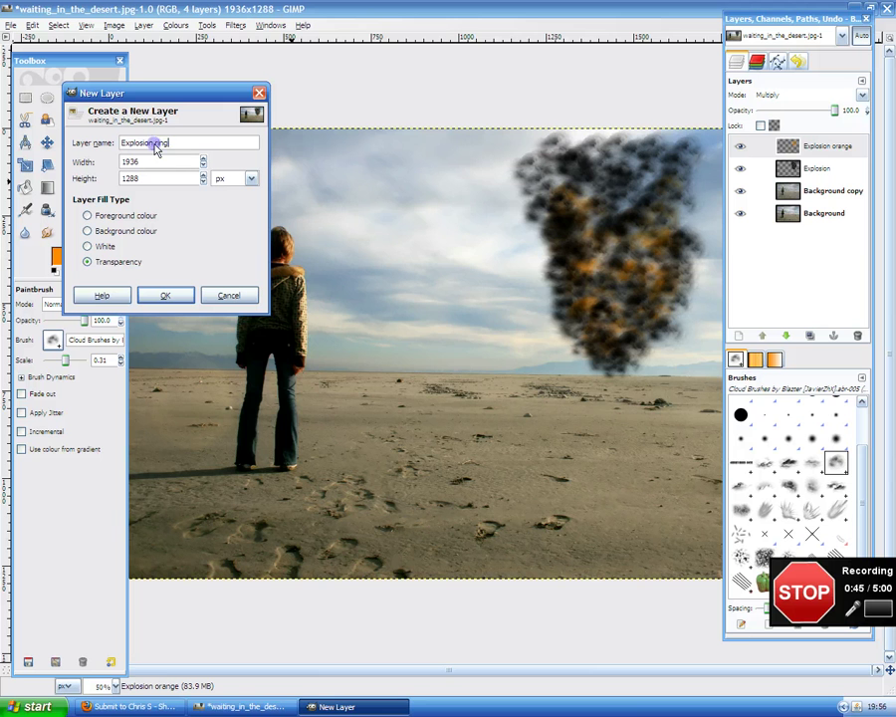
pyautogui.moveTo(156, 142); pyautogui.dragTo(172, 142)
pyautogui.write('2')
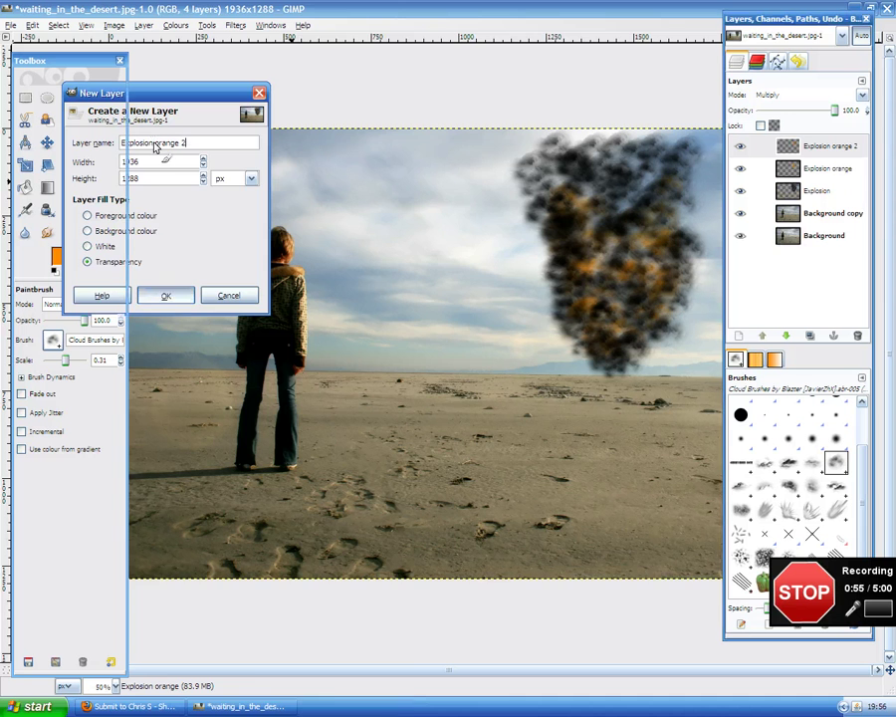
pyautogui.press('Return')
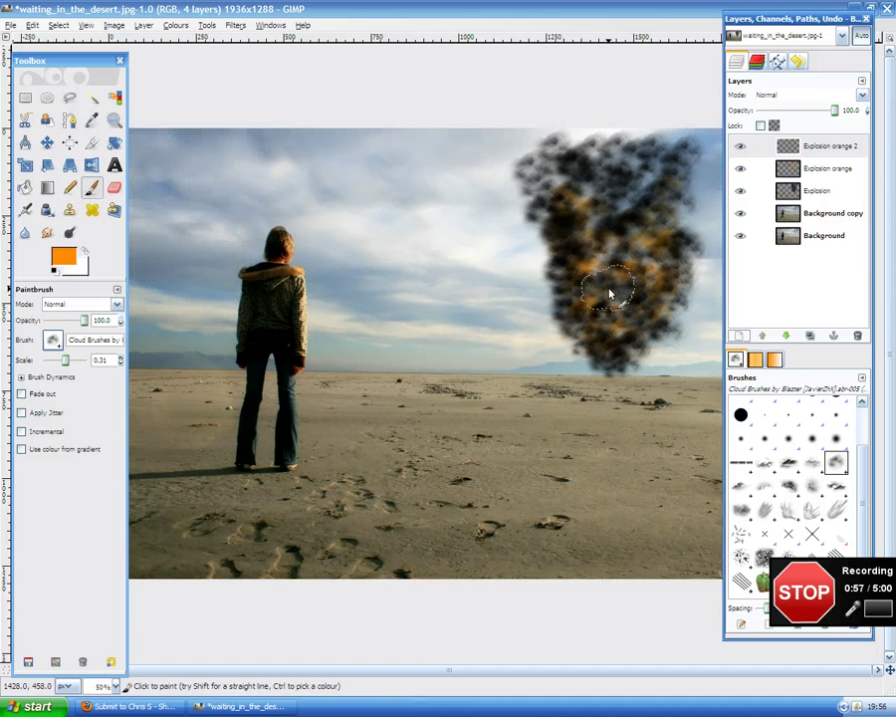
# - Paint orange cloud strokes over the explosion, reducing the brush scale to 0.15 for the edges, and set the Explosion orange 2 layer to Dodge mode
pyautogui.moveTo(598, 315)
pyautogui.mouseDown()
pyautogui.moveTo(588, 310)
pyautogui.moveTo(593, 320)
pyautogui.moveTo(577, 249)
pyautogui.moveTo(584, 228)
pyautogui.moveTo(671, 234)
pyautogui.moveTo(657, 203)
pyautogui.moveTo(665, 181)
pyautogui.moveTo(671, 254)
pyautogui.moveTo(636, 248)
pyautogui.moveTo(666, 266)
pyautogui.moveTo(664, 309)
pyautogui.moveTo(643, 334)
pyautogui.moveTo(622, 315)
pyautogui.moveTo(630, 287)
pyautogui.moveTo(616, 262)
pyautogui.mouseUp()
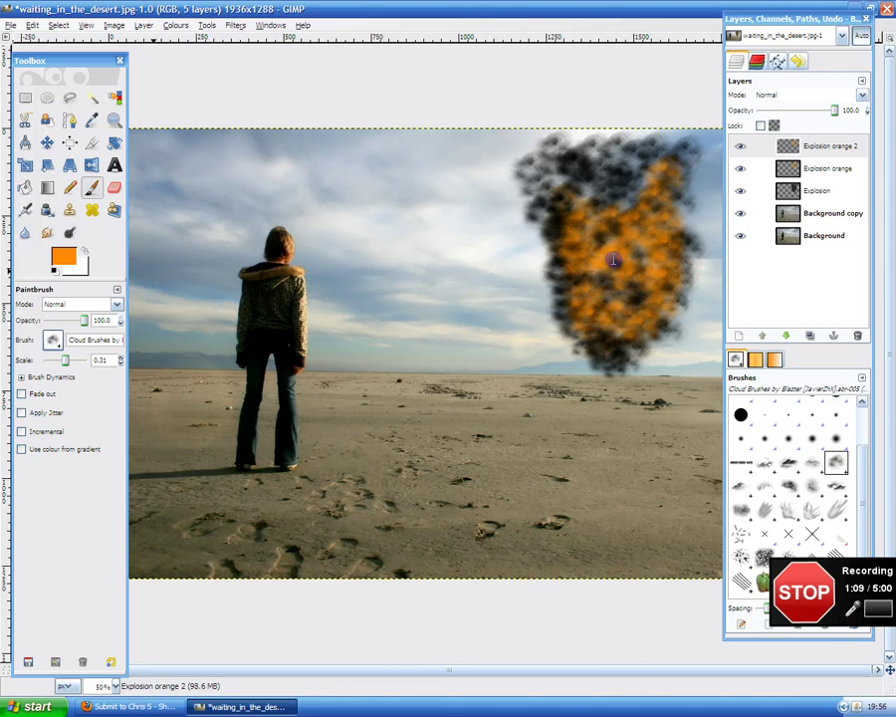
pyautogui.scroll(-6, 121, 363)
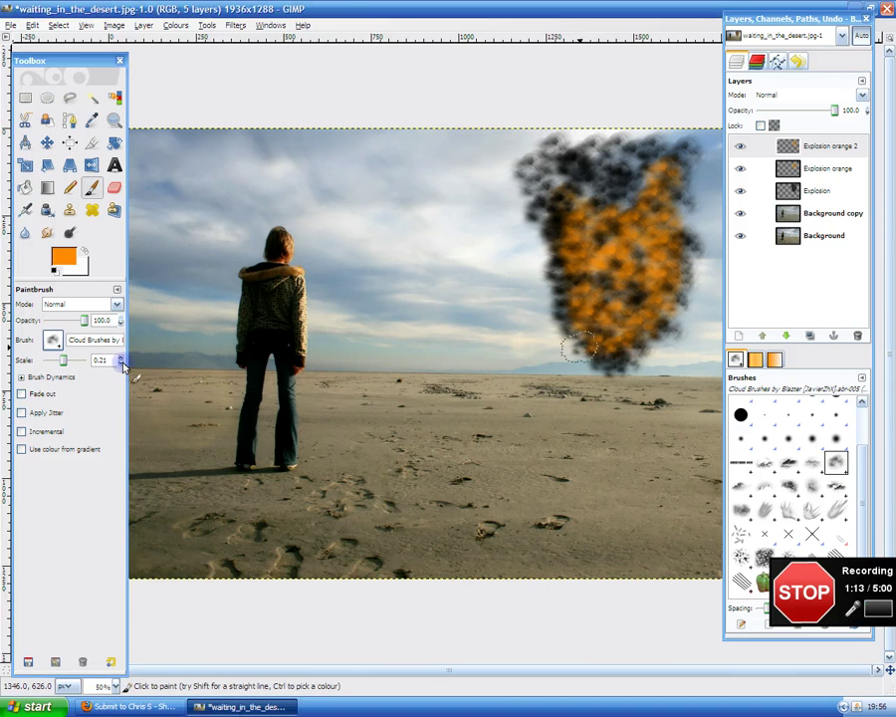
pyautogui.scroll(-1, 122, 366)
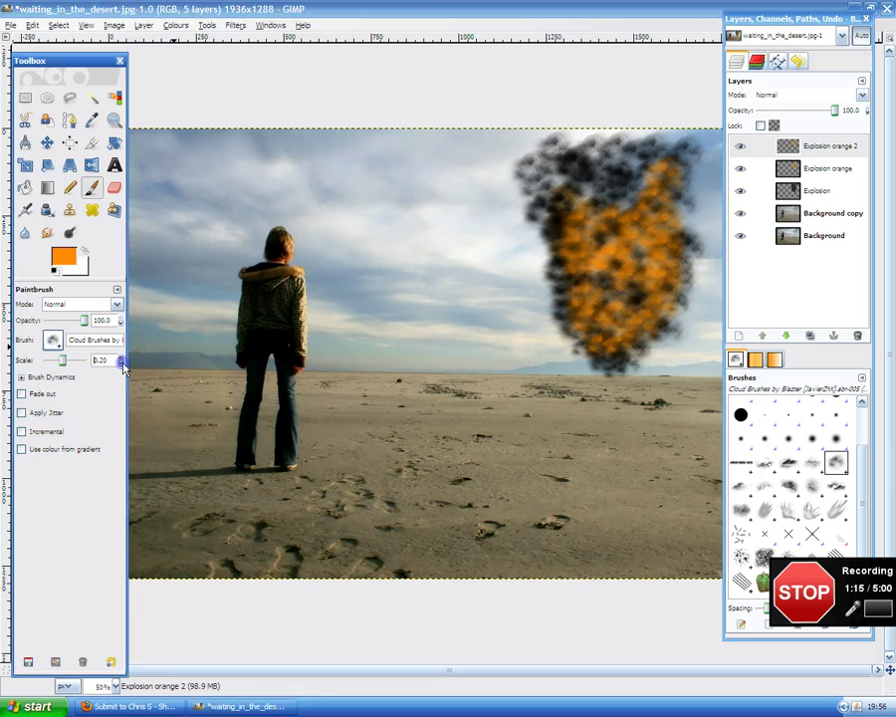
pyautogui.scroll(-3, 122, 366)
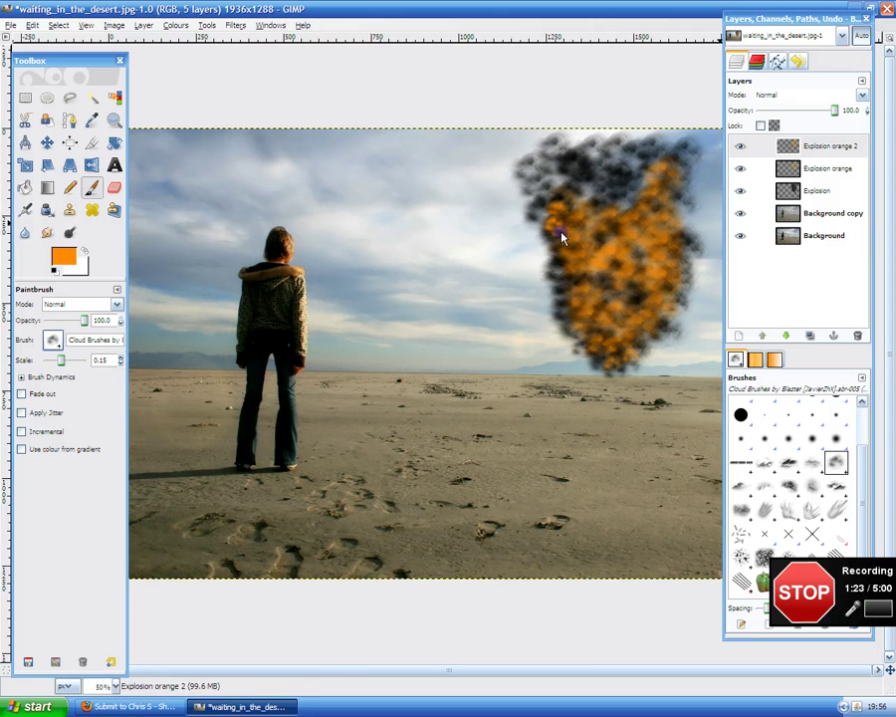
pyautogui.click(799, 96)
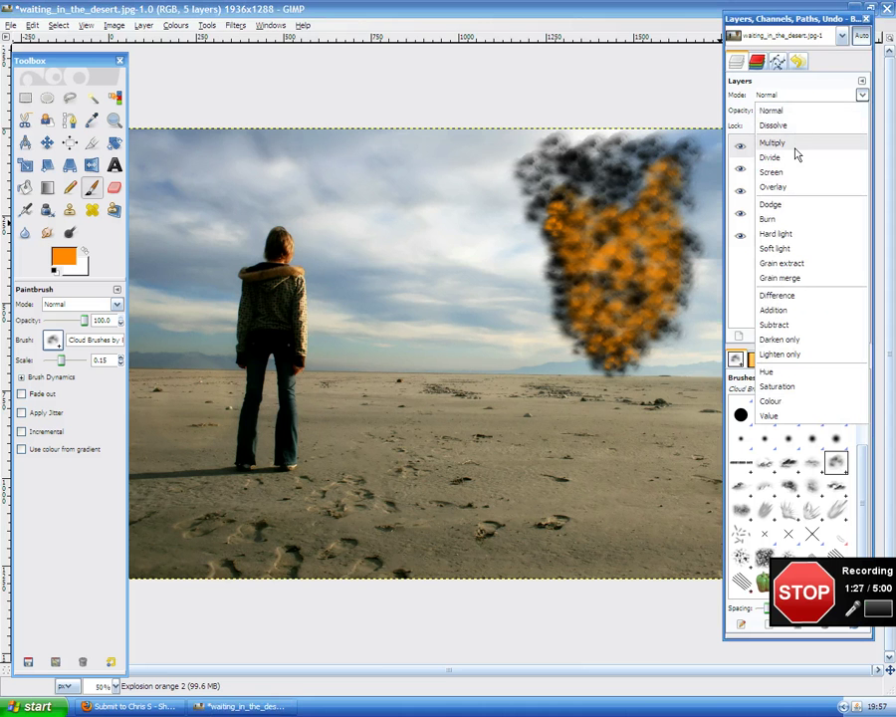
pyautogui.click(791, 207)
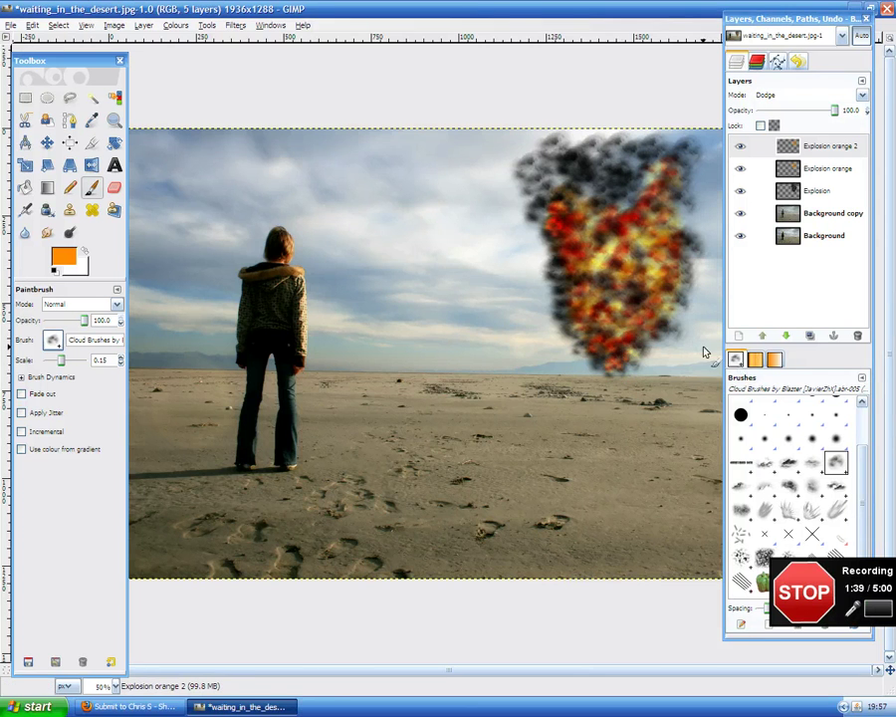
# - Add a transparent layer named "Explosion ring" above the Explosion orange 2 layer
pyautogui.click(740, 336)
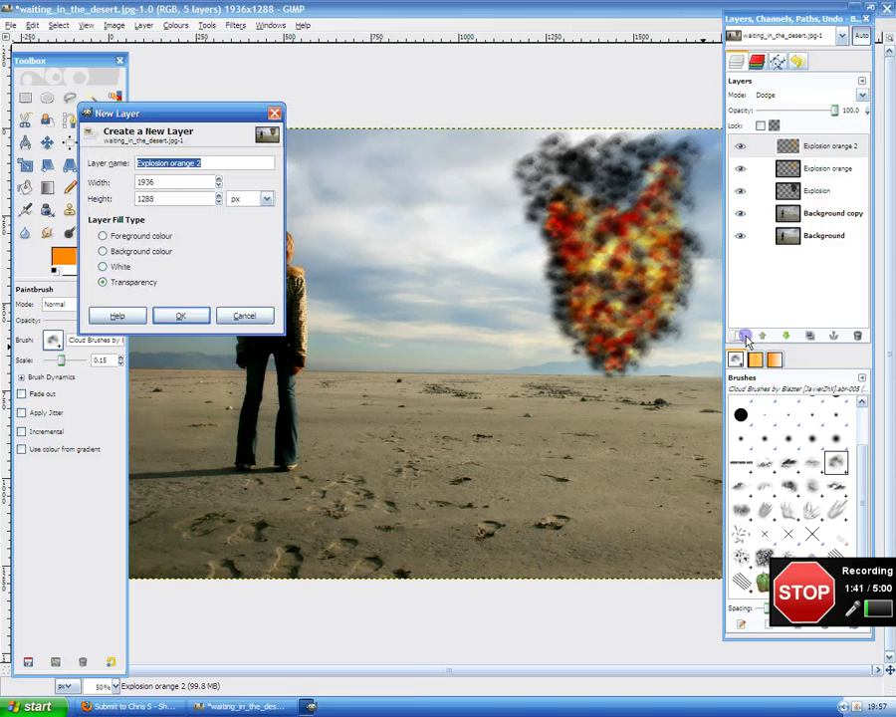
pyautogui.press('End')
pyautogui.press('BackSpace')
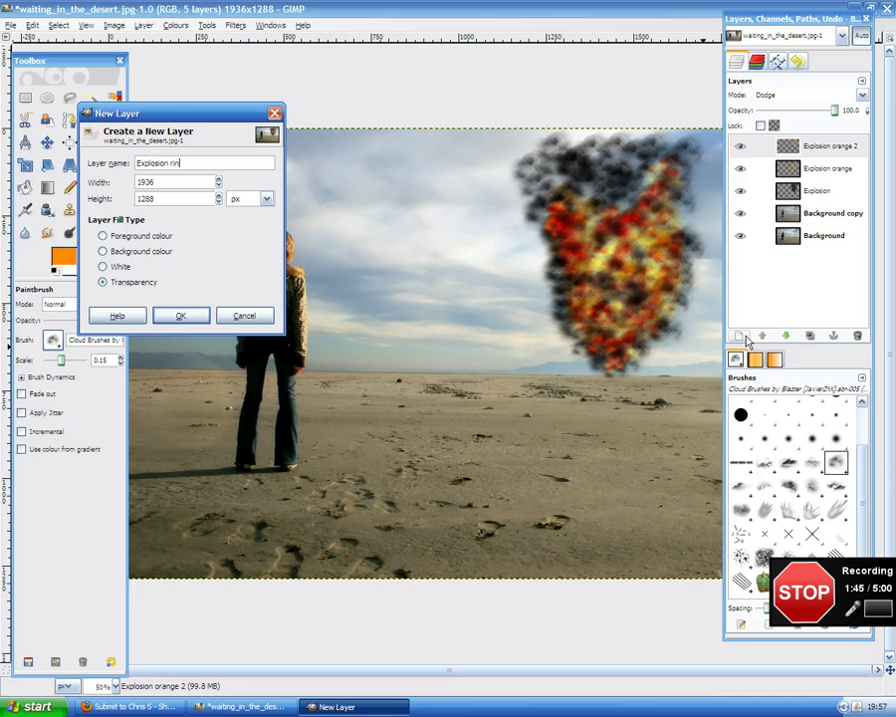
pyautogui.write('ring')
pyautogui.press('Return')
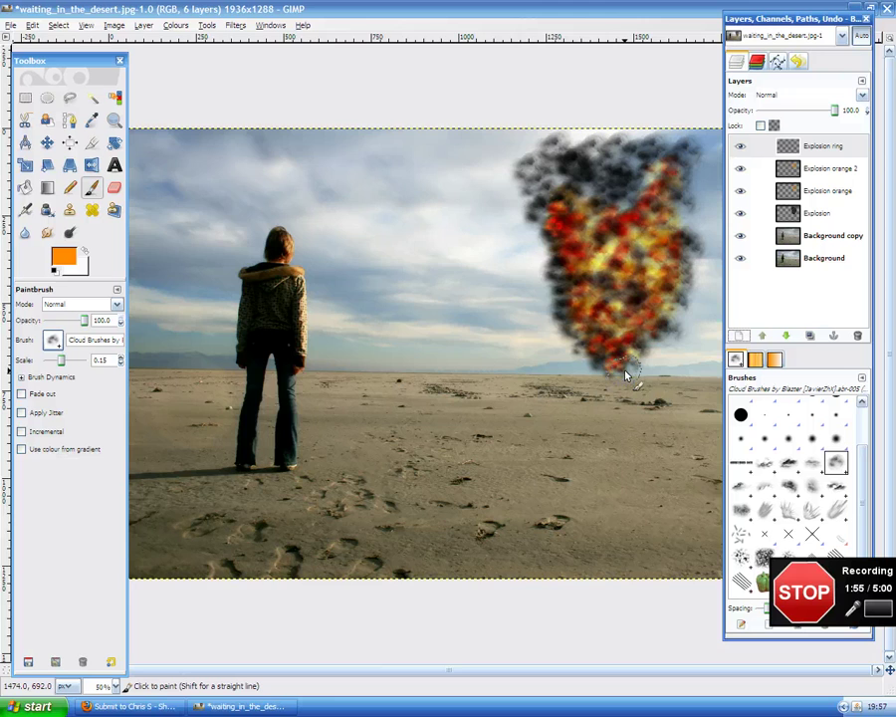
# - Make a flat elliptical selection of about 201 × 70 px around the explosion's base at the horizon
pyautogui.scroll(4, 627, 376)
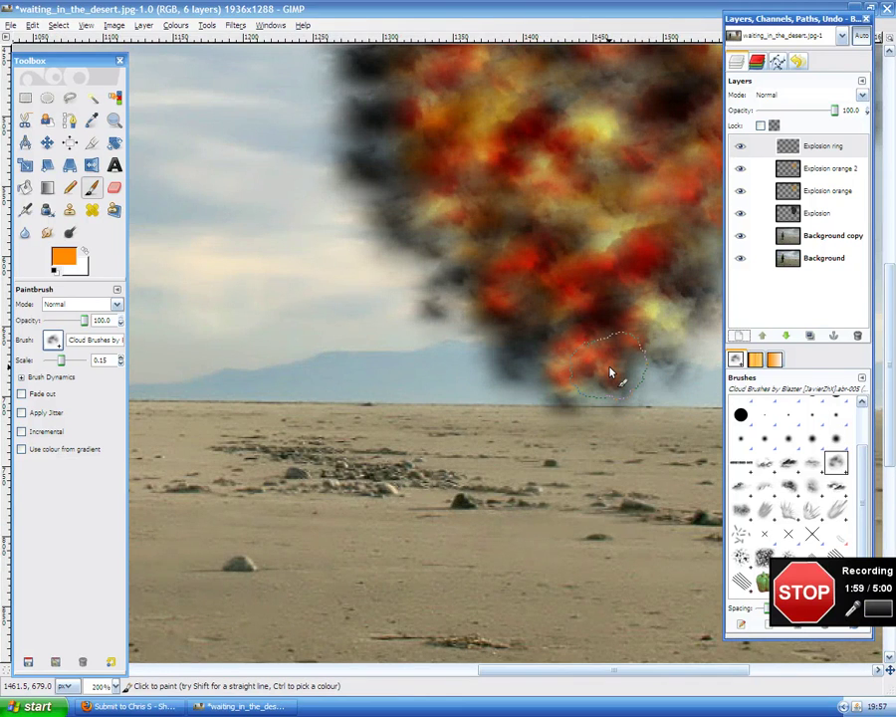
pyautogui.scroll(-1, 611, 373)
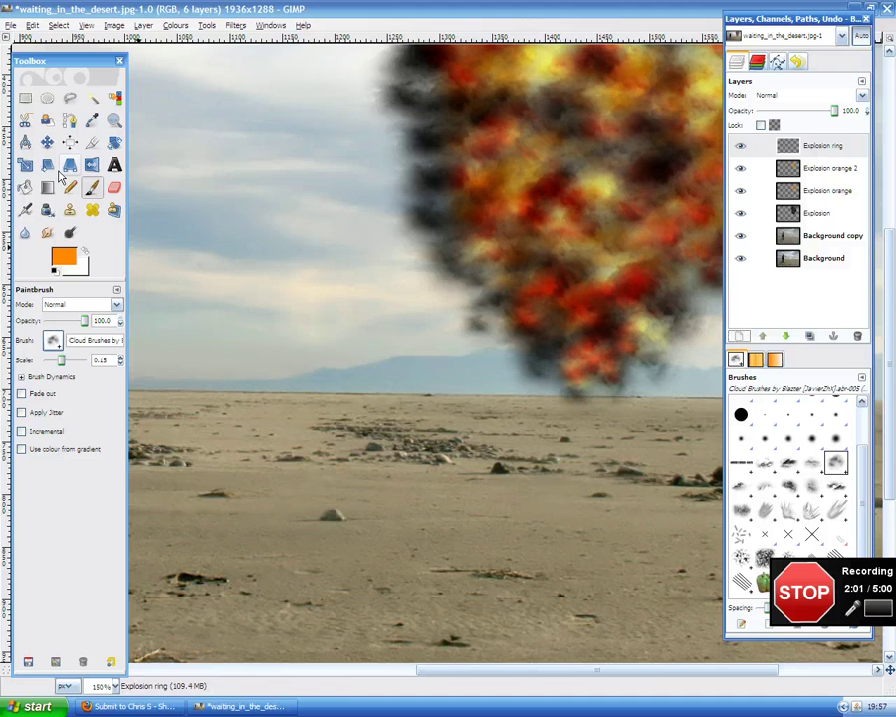
pyautogui.click(49, 97)
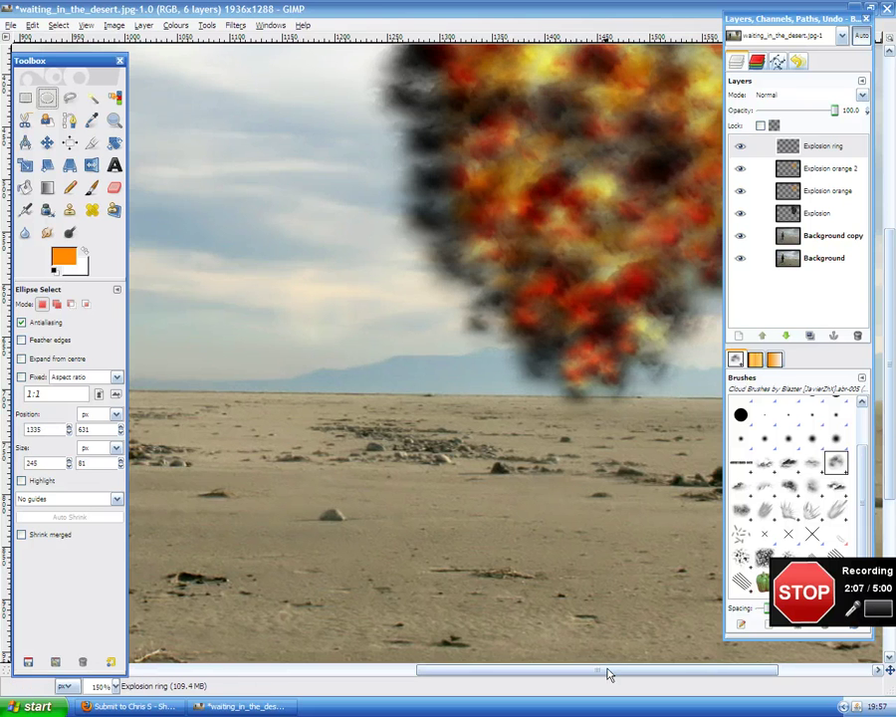
pyautogui.moveTo(607, 674); pyautogui.dragTo(635, 673)
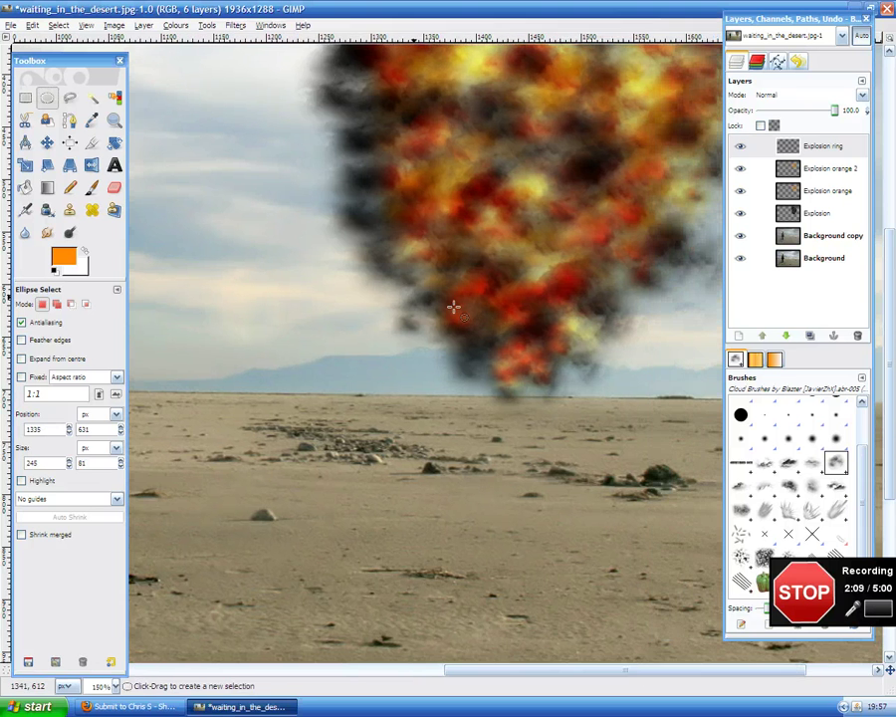
pyautogui.moveTo(424, 328); pyautogui.dragTo(627, 400)
pyautogui.moveTo(624, 334); pyautogui.dragTo(629, 349)
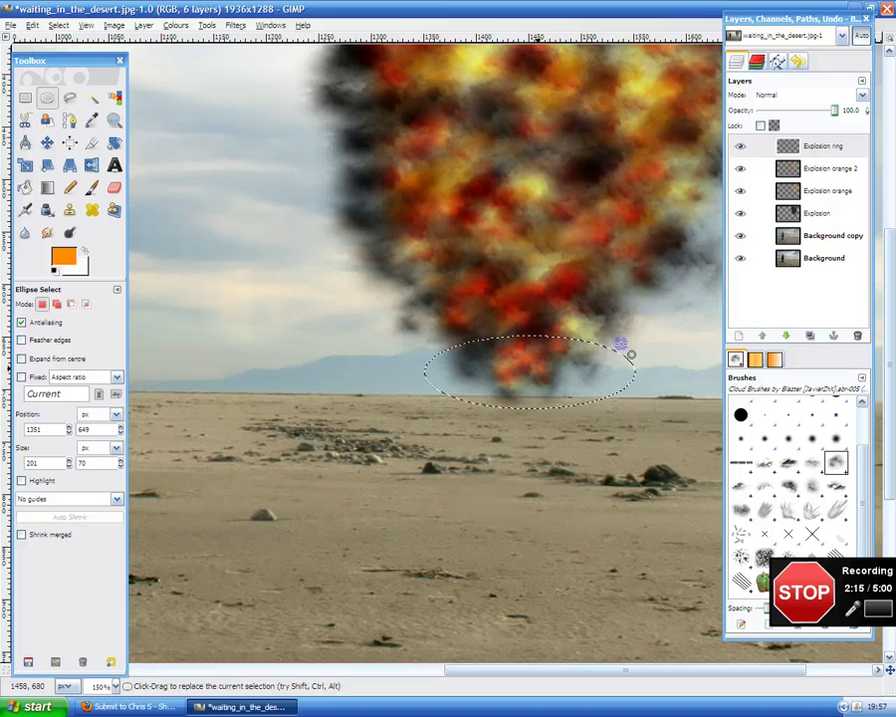
pyautogui.moveTo(533, 370)
pyautogui.mouseDown()
pyautogui.moveTo(547, 369)
pyautogui.moveTo(539, 372)
pyautogui.mouseUp()
pyautogui.hotkey('ctrl', 'z')
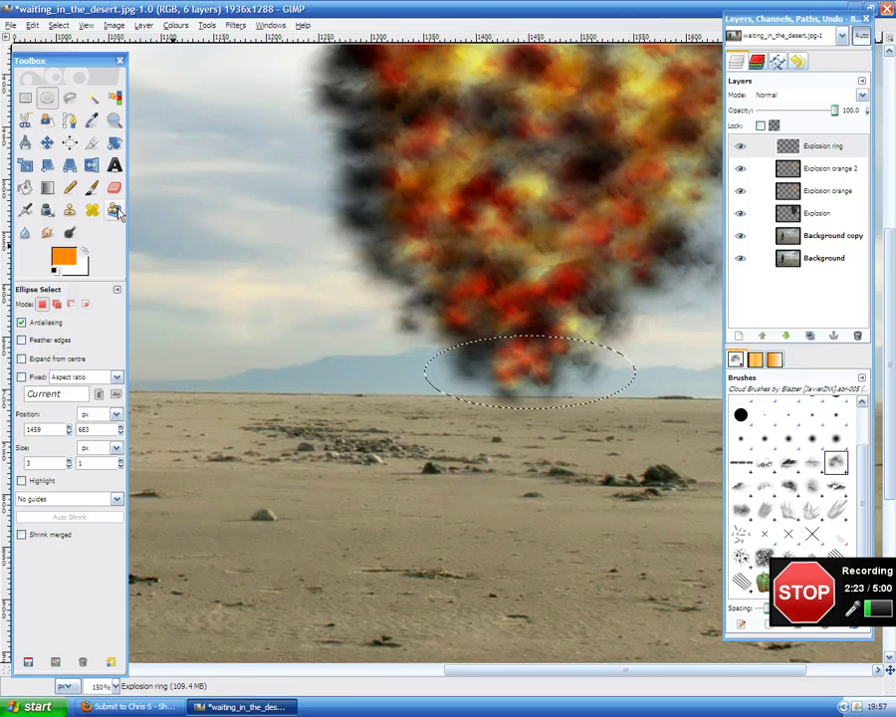
# - Fill the elliptical selection with the orange foreground colour and apply a Gaussian Blur with a 31 px radius, RLE method
pyautogui.click(26, 188)
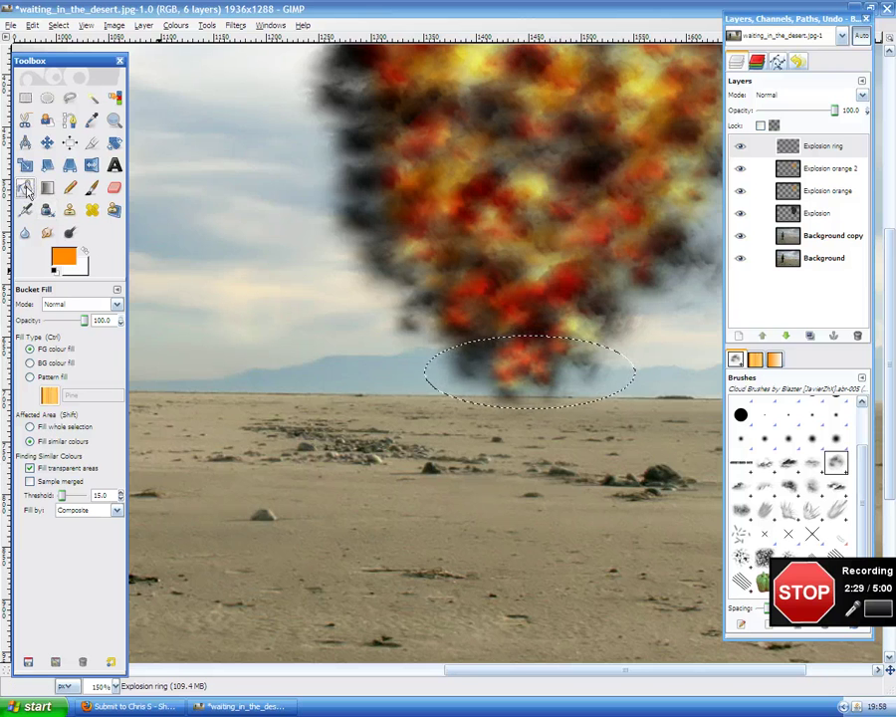
pyautogui.click(516, 361)
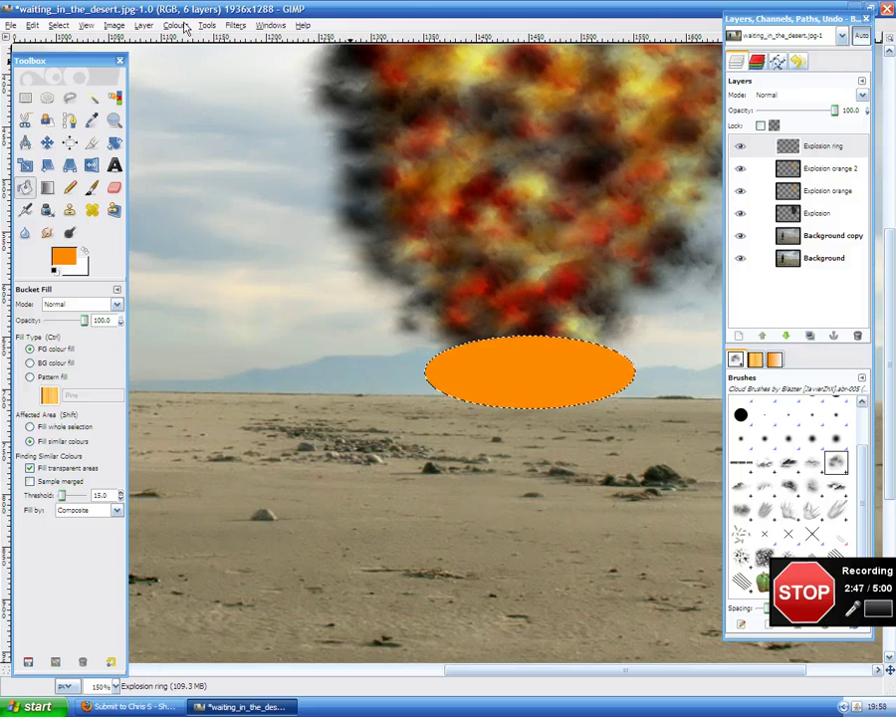
pyautogui.click(229, 26)
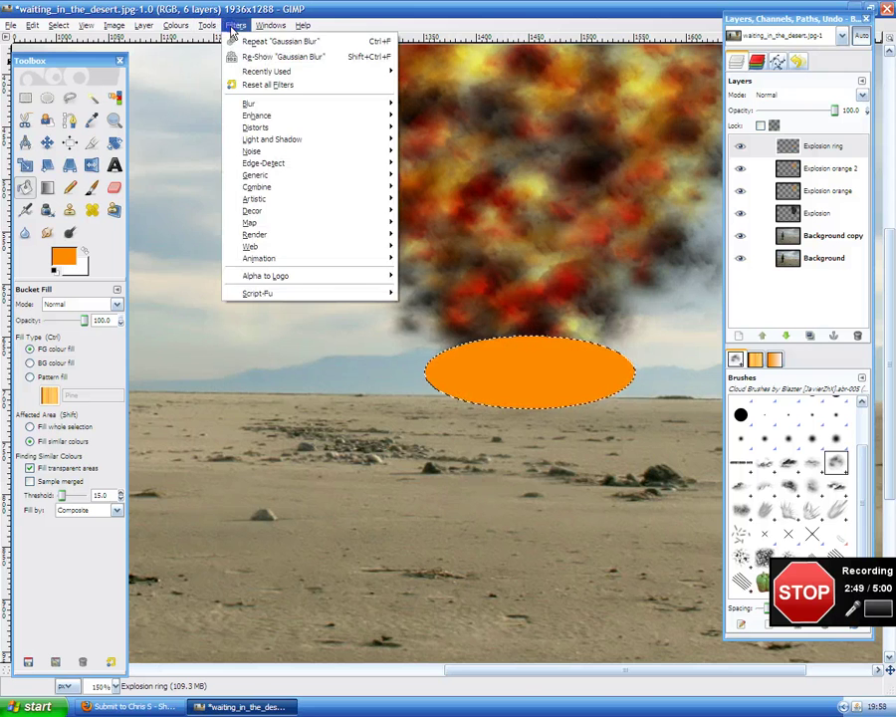
pyautogui.moveTo(248, 105)
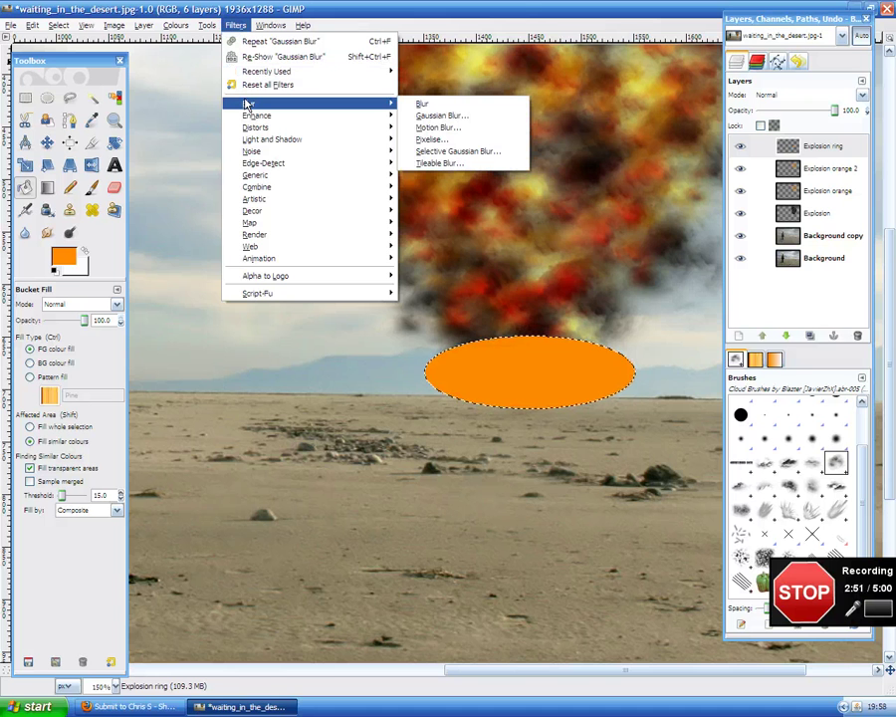
pyautogui.click(442, 117)
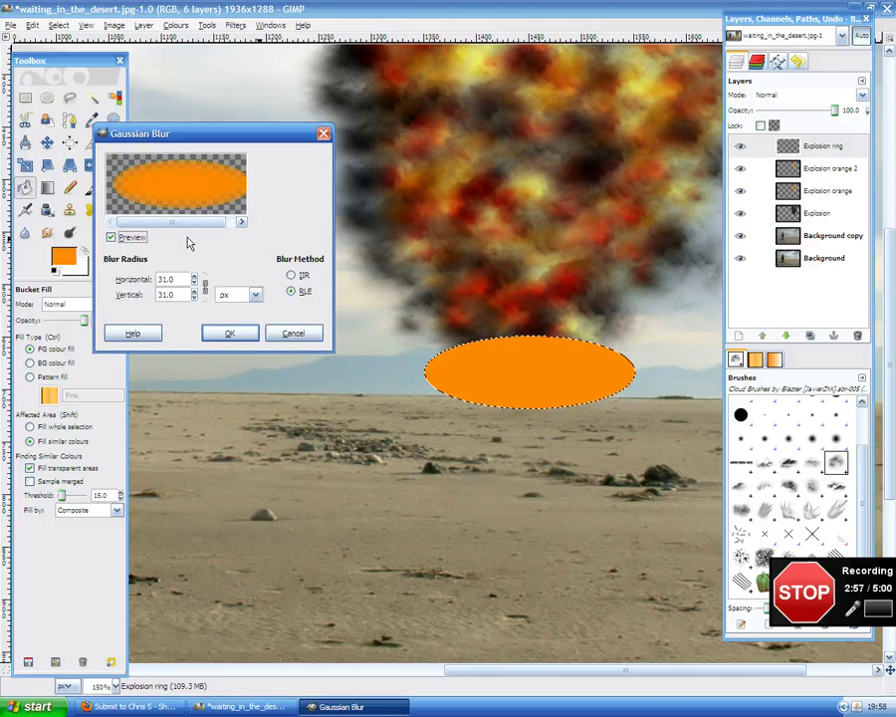
pyautogui.click(230, 333)
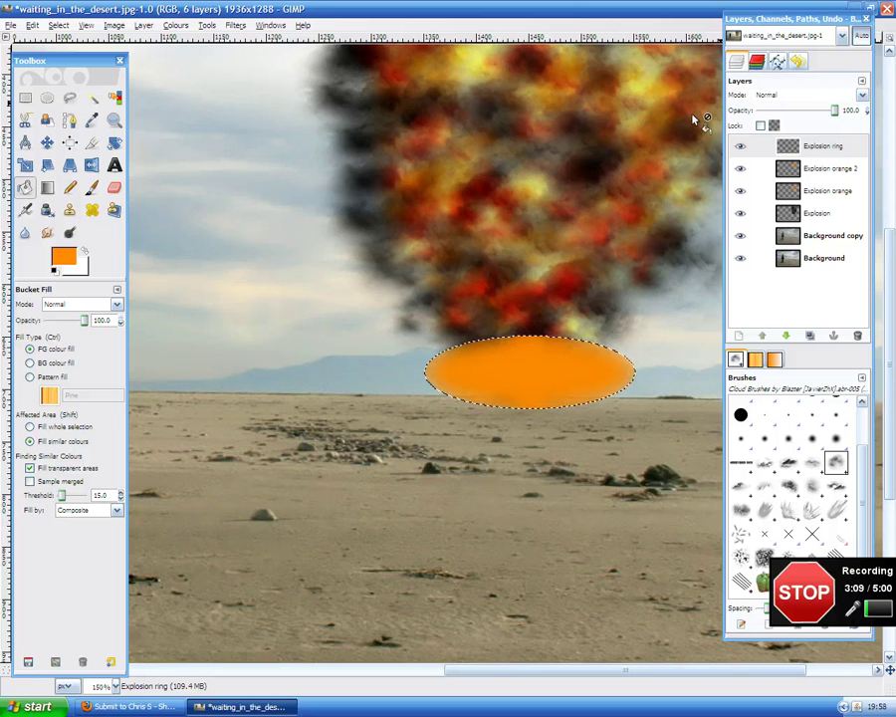
# - Set the Explosion ring layer to Dodge mode and reduce its opacity to 84.1
pyautogui.click(794, 96)
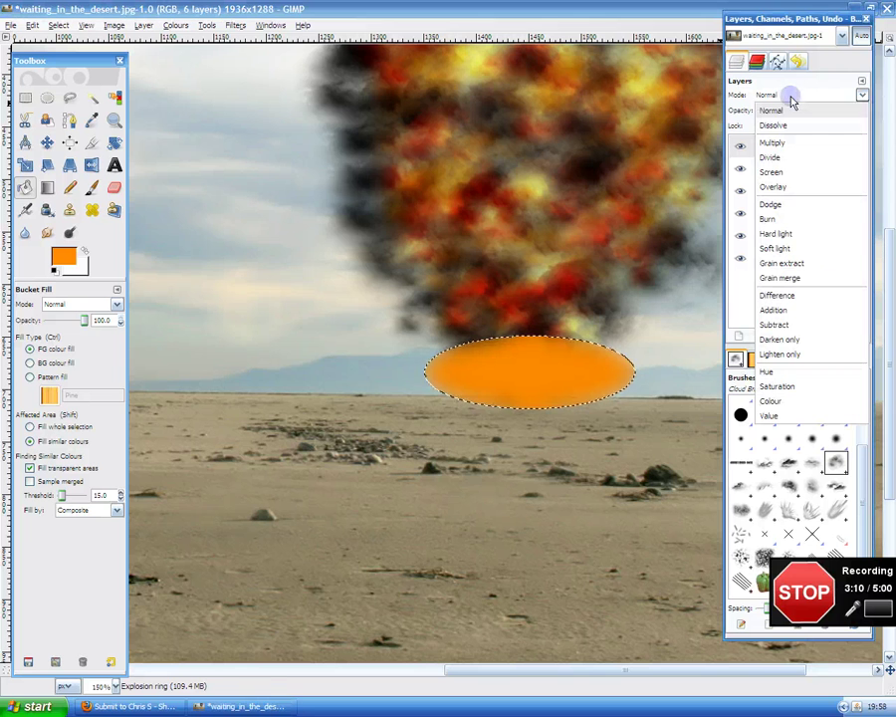
pyautogui.click(780, 206)
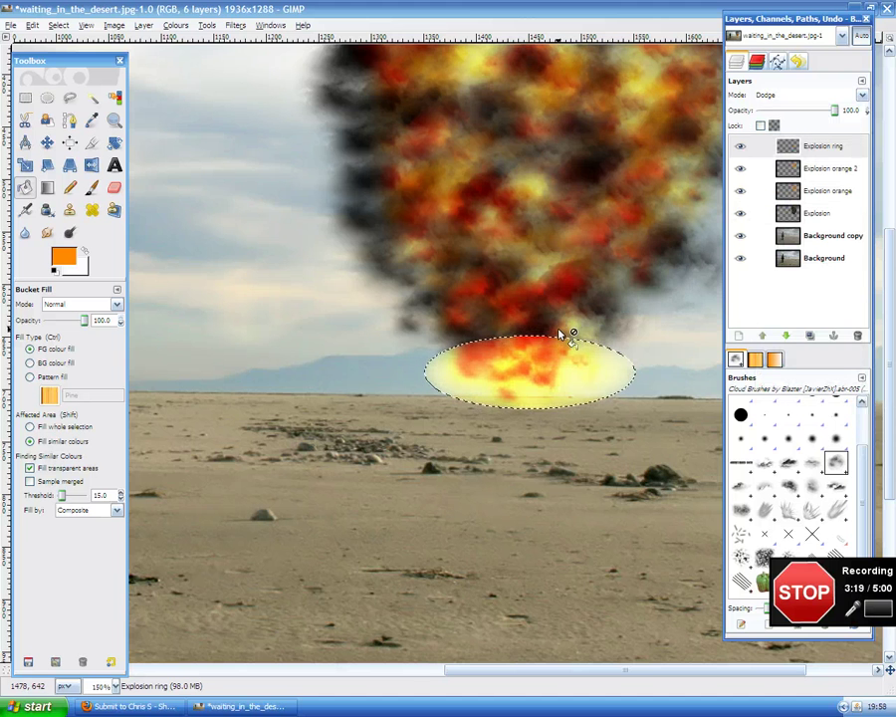
pyautogui.scroll(-3, 566, 335)
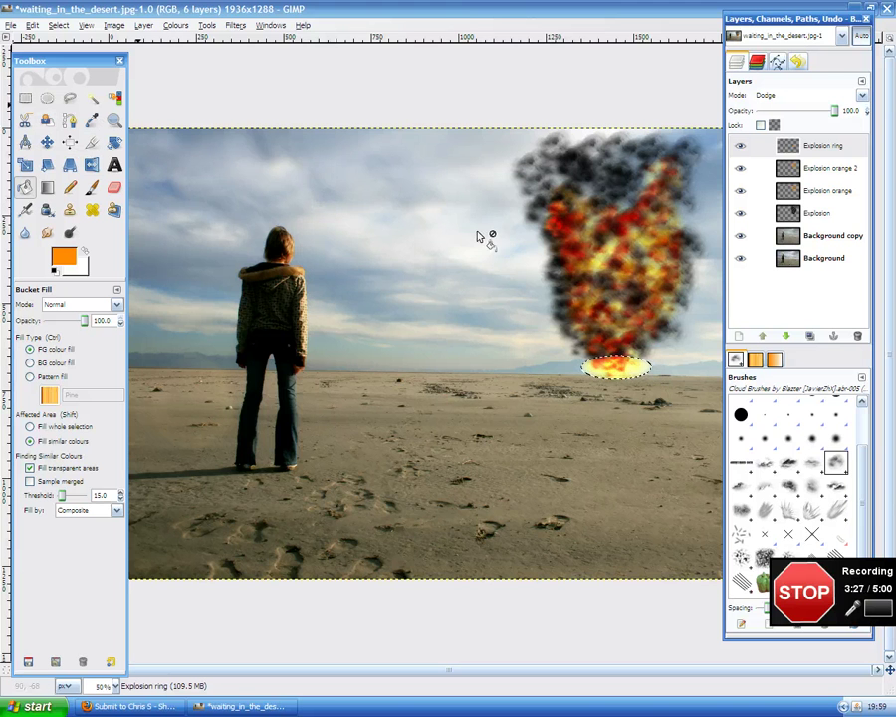
pyautogui.click(47, 97)
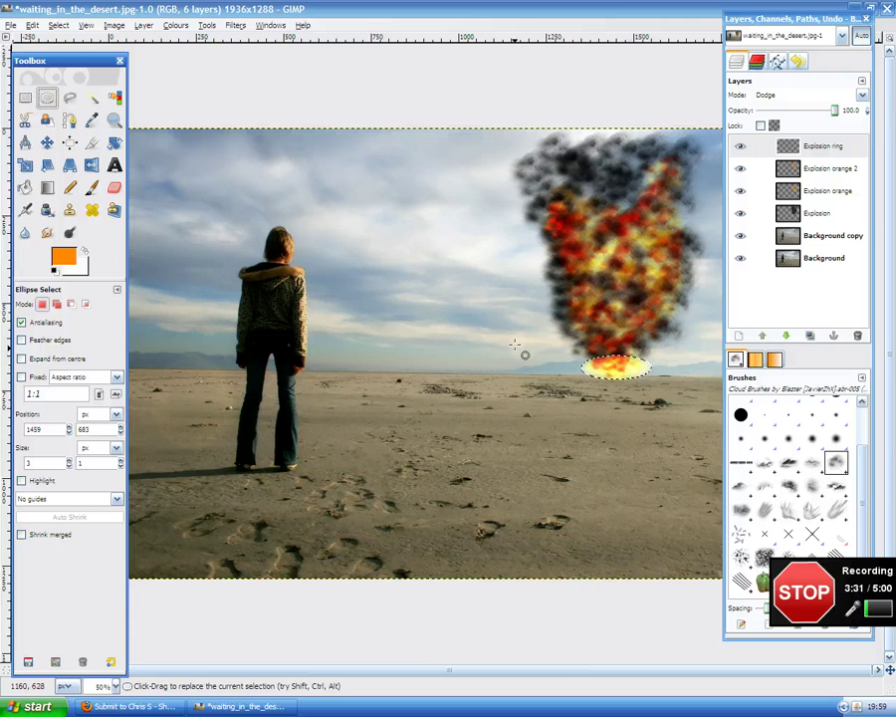
pyautogui.moveTo(836, 112); pyautogui.dragTo(825, 111)
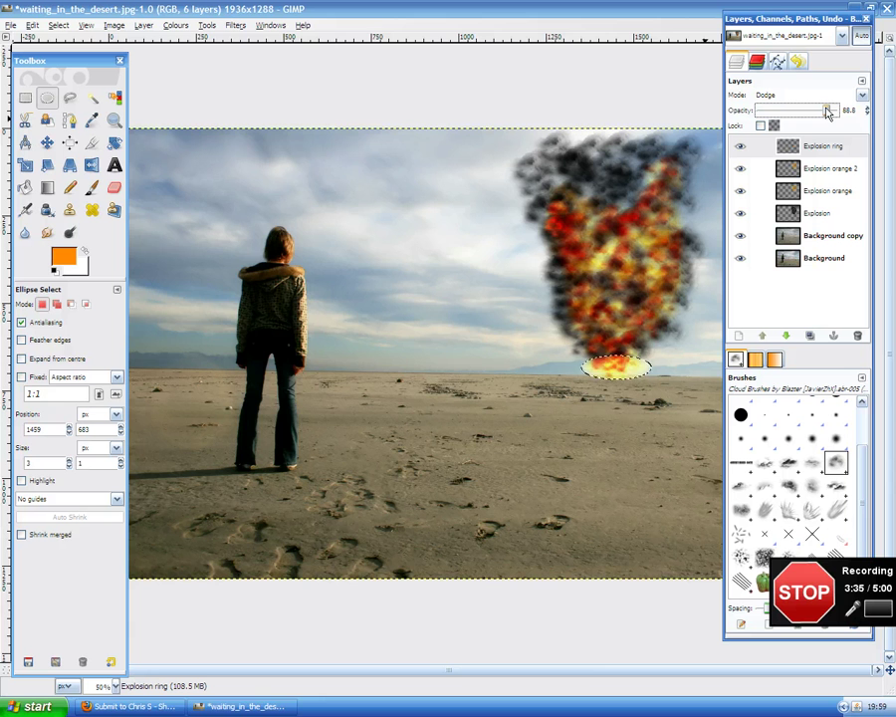
pyautogui.moveTo(826, 112); pyautogui.dragTo(824, 111)
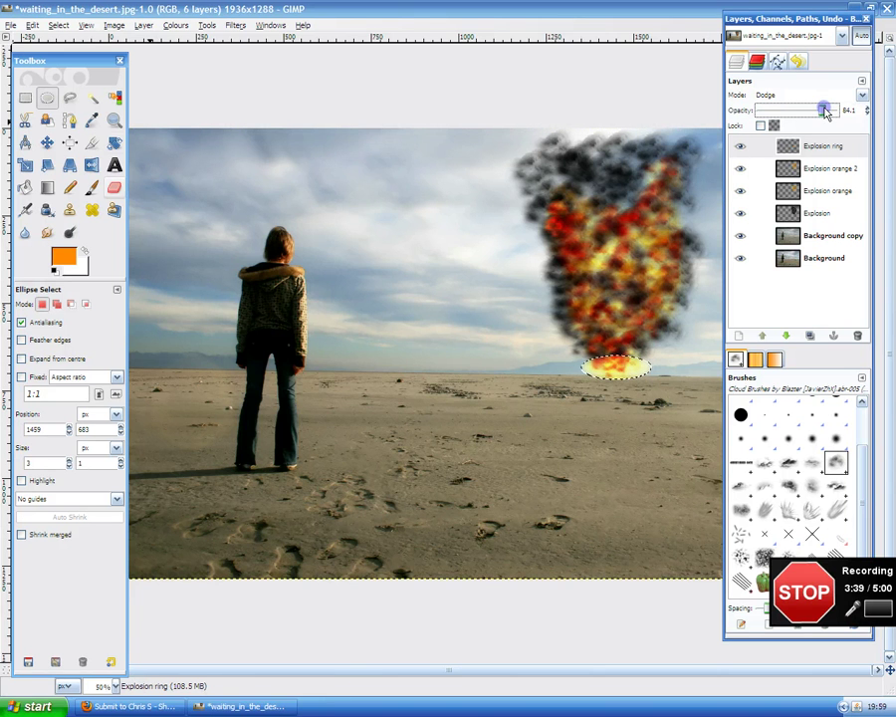
# - Erase the left, lower and right edges of the glowing ring at the explosion's base using the Circle Fuzzy (11) brush
pyautogui.hotkey('shift', 'e')
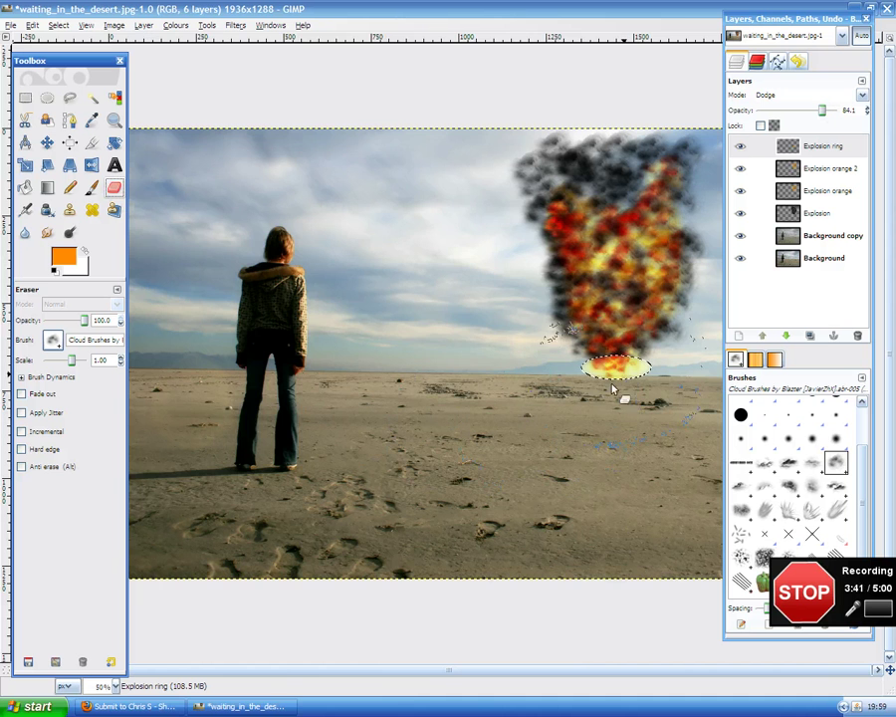
pyautogui.scroll(2, 622, 369)
pyautogui.scroll(1, 628, 376)
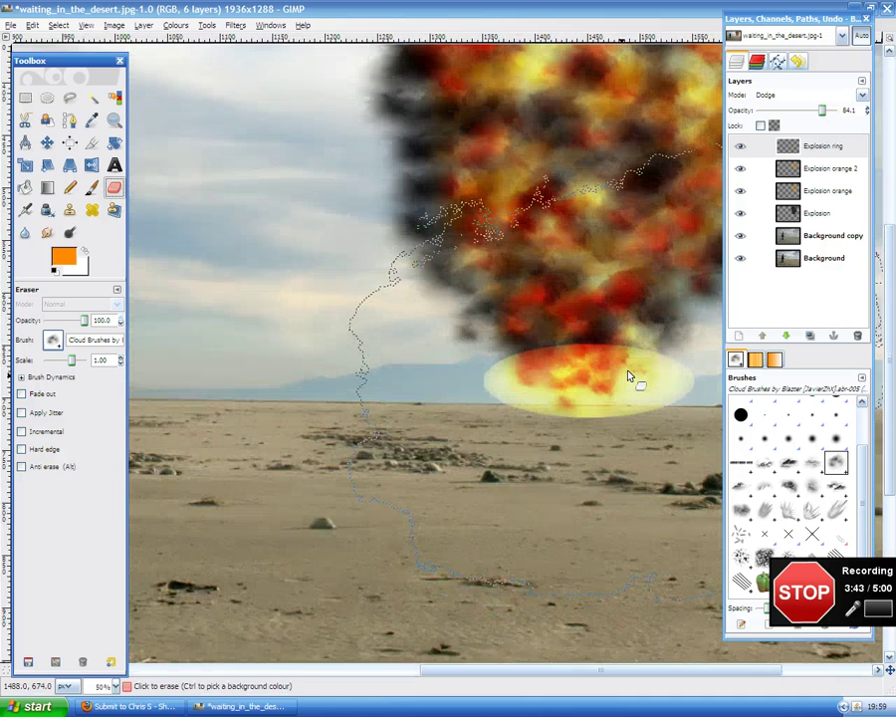
pyautogui.scroll(1, 622, 380)
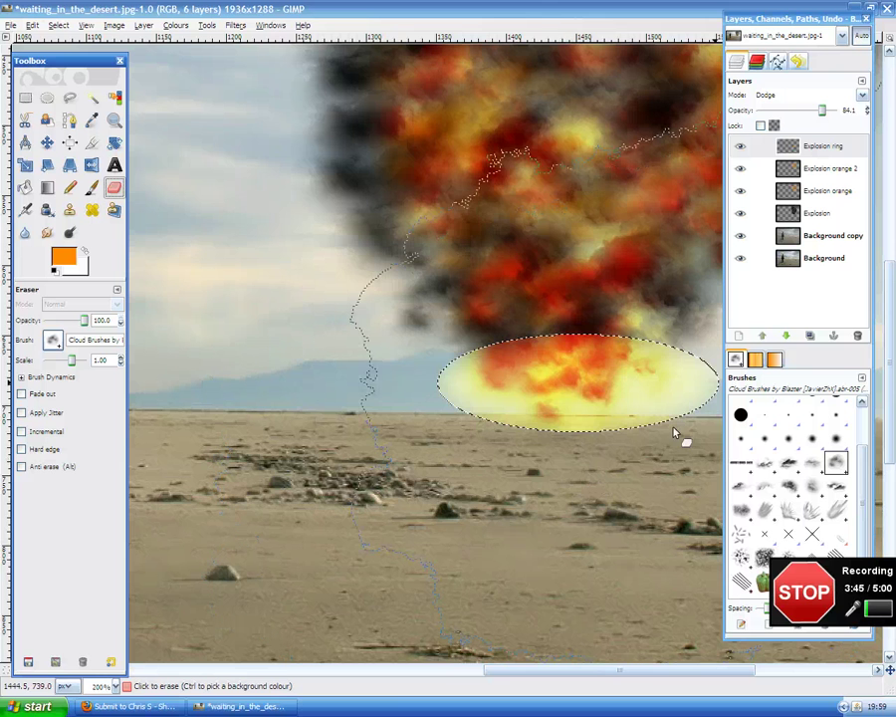
pyautogui.doubleClick(741, 440)
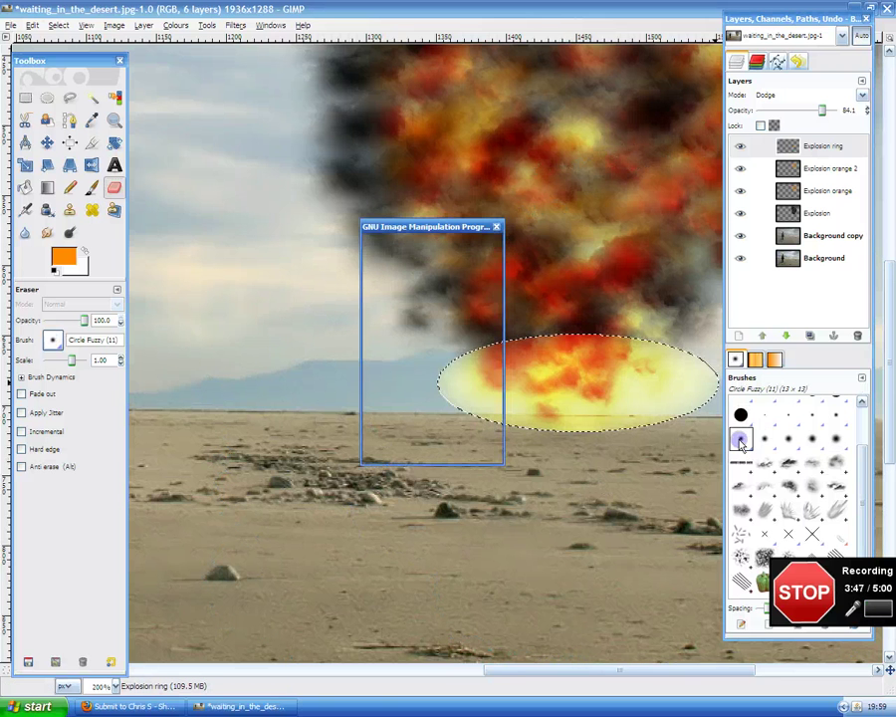
pyautogui.click(496, 227)
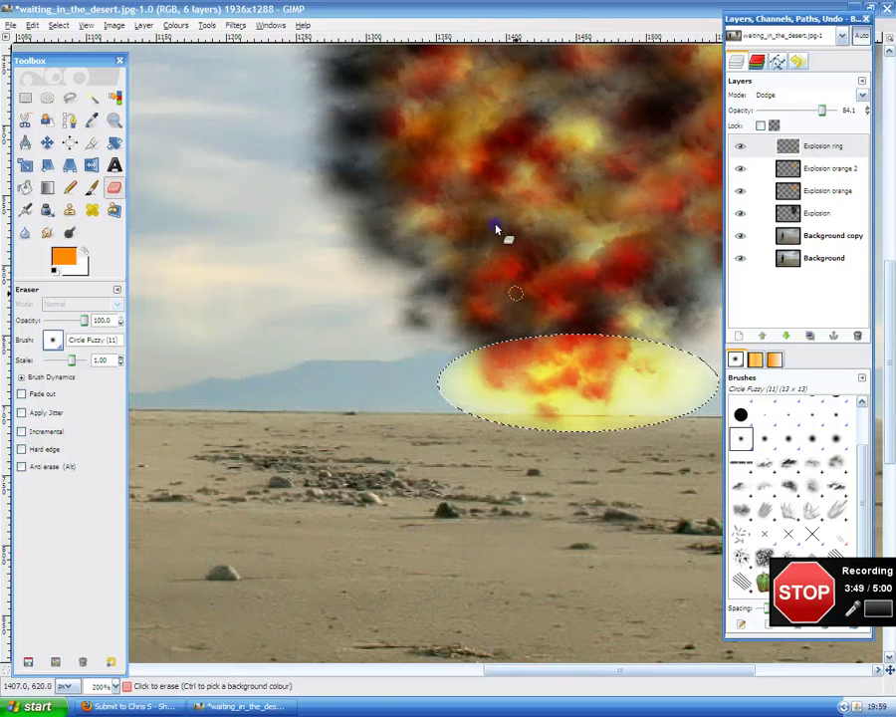
pyautogui.click(456, 359)
pyautogui.moveTo(439, 397)
pyautogui.mouseDown()
pyautogui.moveTo(436, 386)
pyautogui.moveTo(461, 365)
pyautogui.mouseUp()
pyautogui.moveTo(447, 408); pyautogui.dragTo(445, 402)
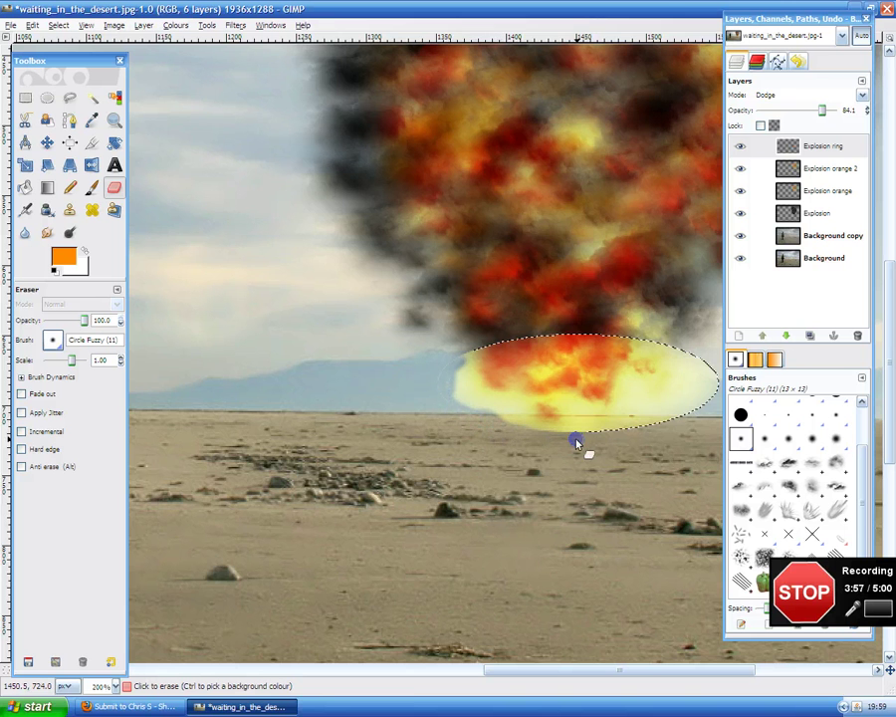
pyautogui.moveTo(575, 442)
pyautogui.mouseDown()
pyautogui.moveTo(683, 423)
pyautogui.moveTo(703, 407)
pyautogui.moveTo(716, 373)
pyautogui.moveTo(720, 395)
pyautogui.moveTo(715, 404)
pyautogui.moveTo(697, 356)
pyautogui.mouseUp()
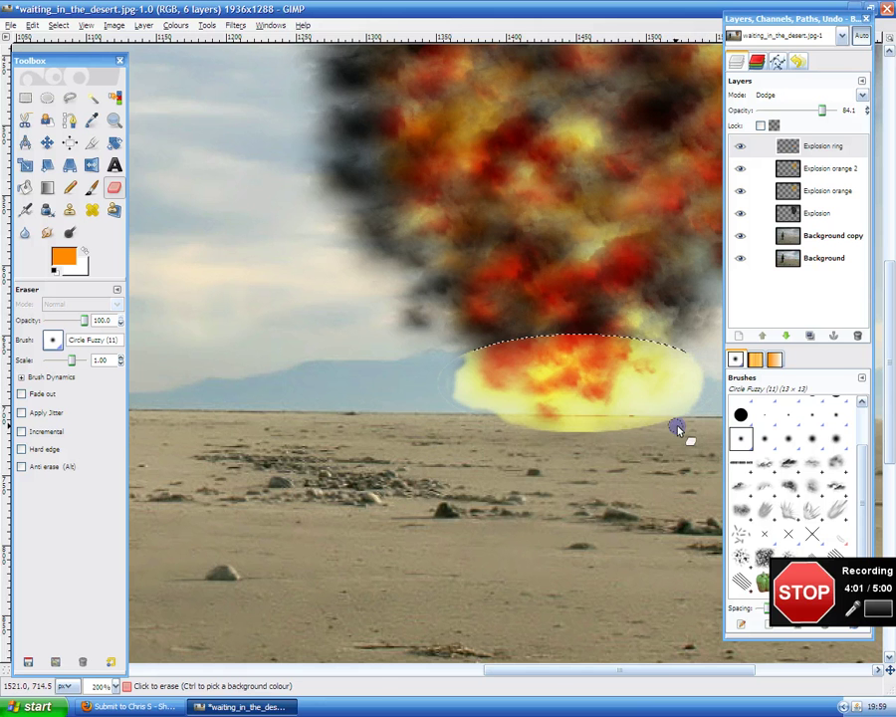
pyautogui.moveTo(654, 438)
pyautogui.mouseDown()
pyautogui.moveTo(686, 442)
pyautogui.moveTo(660, 416)
pyautogui.mouseUp()
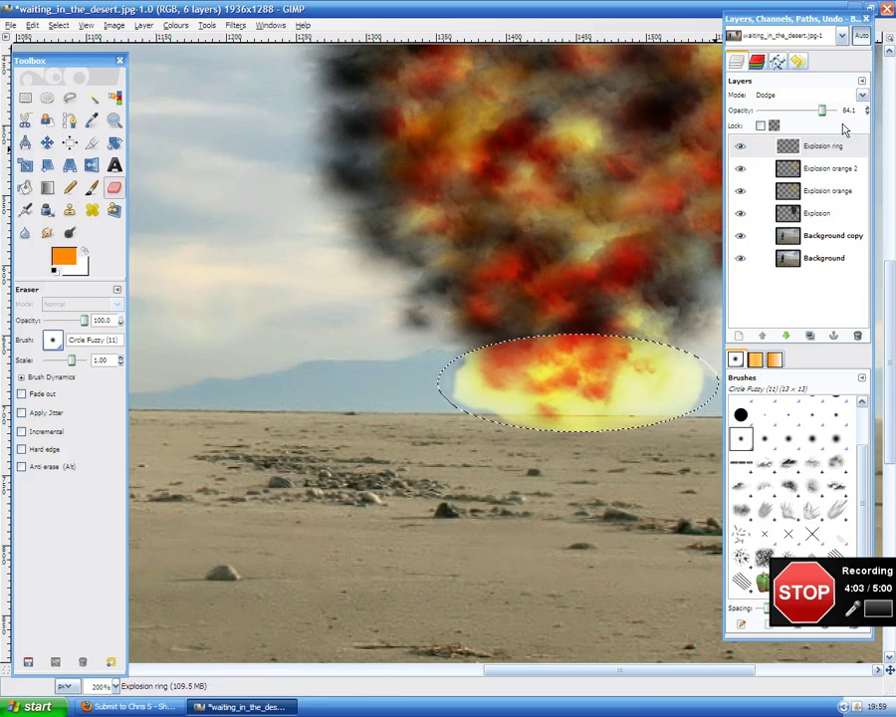
# - Reduce the Explosion ring layer's opacity to 71.0 and erase more of the glow along its left and lower edges
pyautogui.moveTo(824, 116); pyautogui.dragTo(811, 113)
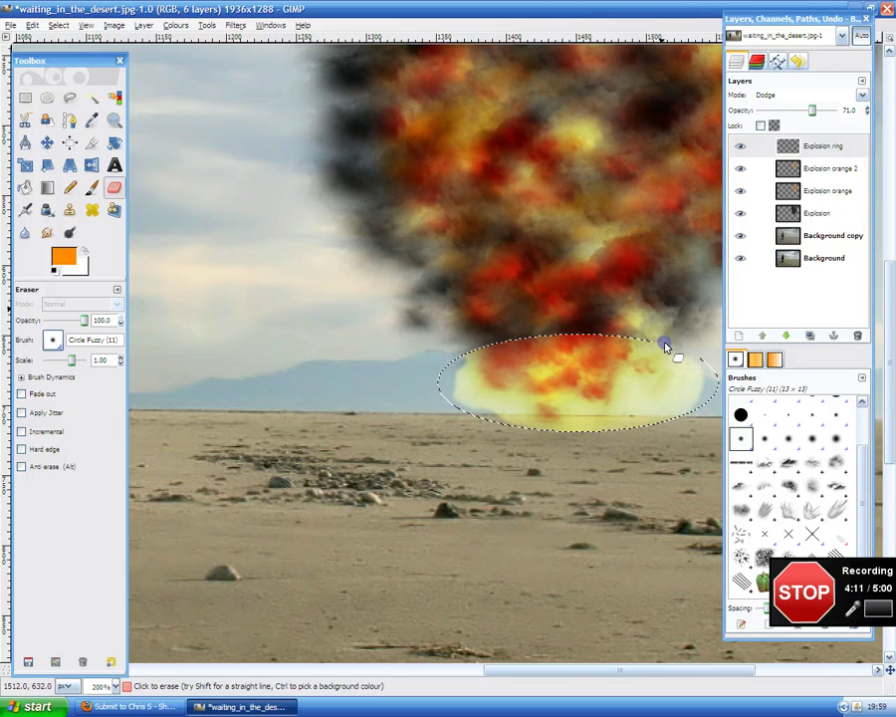
pyautogui.moveTo(456, 352)
pyautogui.mouseDown()
pyautogui.moveTo(454, 397)
pyautogui.moveTo(462, 362)
pyautogui.moveTo(465, 407)
pyautogui.moveTo(535, 431)
pyautogui.mouseUp()
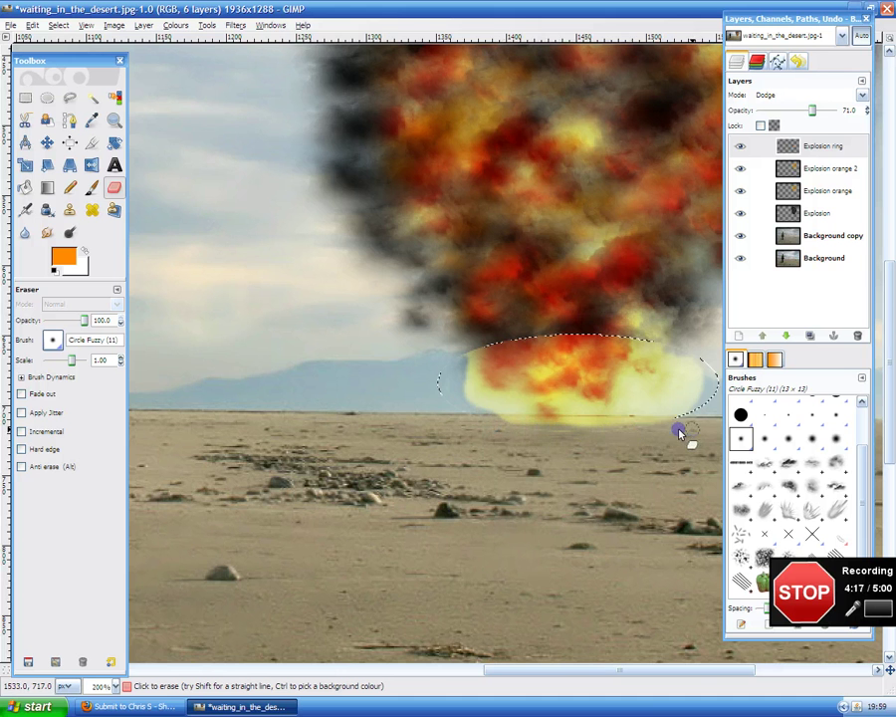
pyautogui.moveTo(543, 439); pyautogui.dragTo(517, 370)
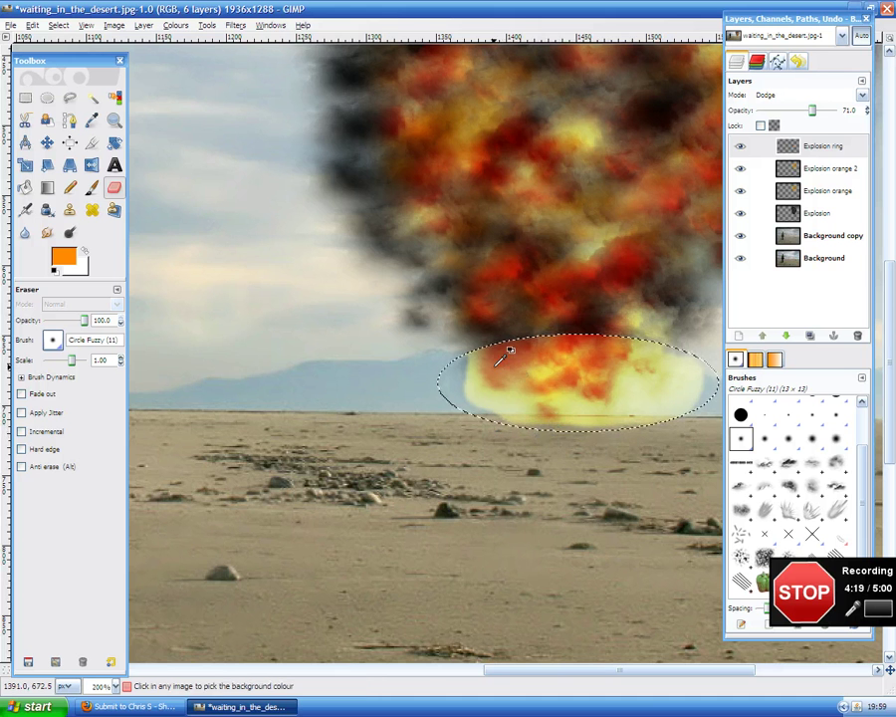
pyautogui.scroll(-2, 509, 350)
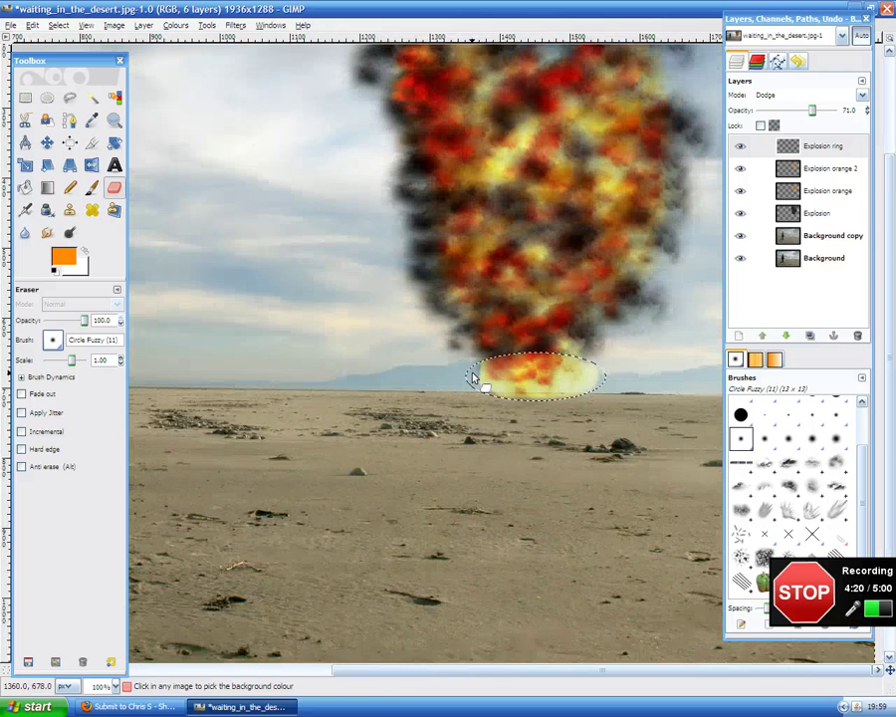
pyautogui.scroll(-2, 473, 379)
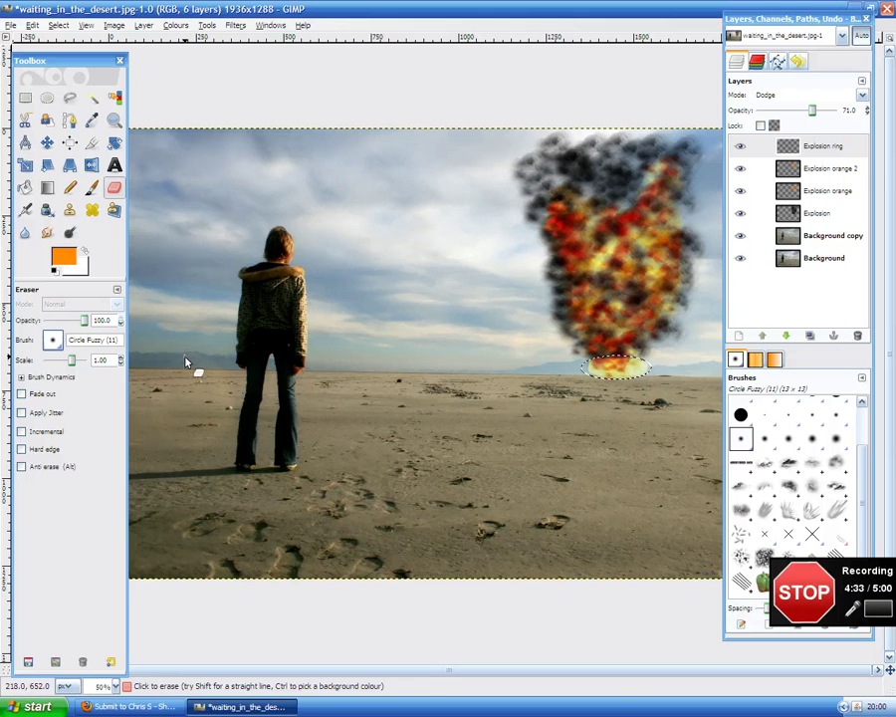
# - Start opening another image and browse the Downloads folder in My Documents for the file
pyautogui.click(10, 25)
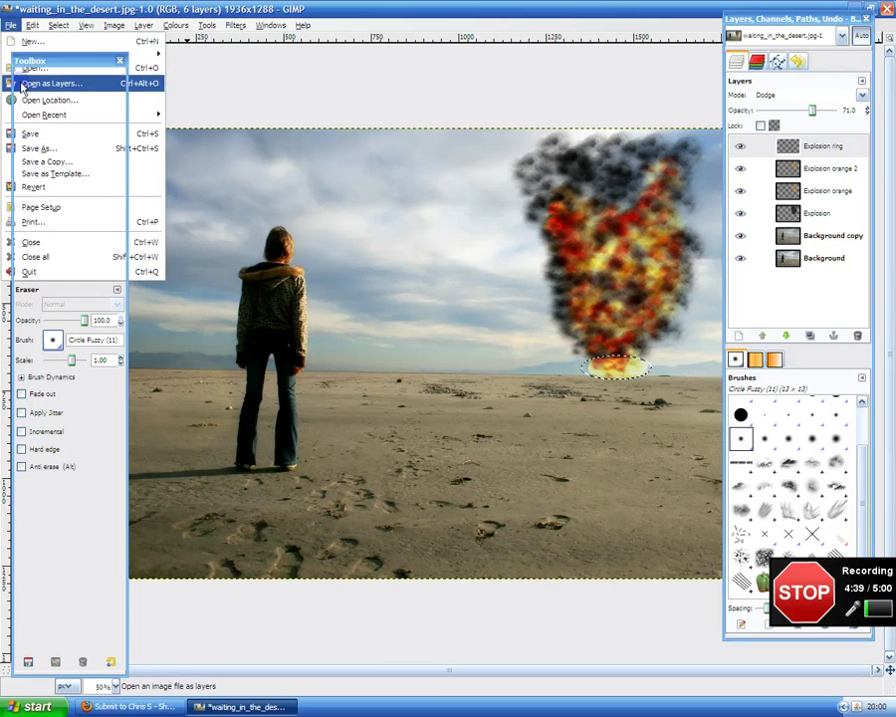
pyautogui.click(32, 68)
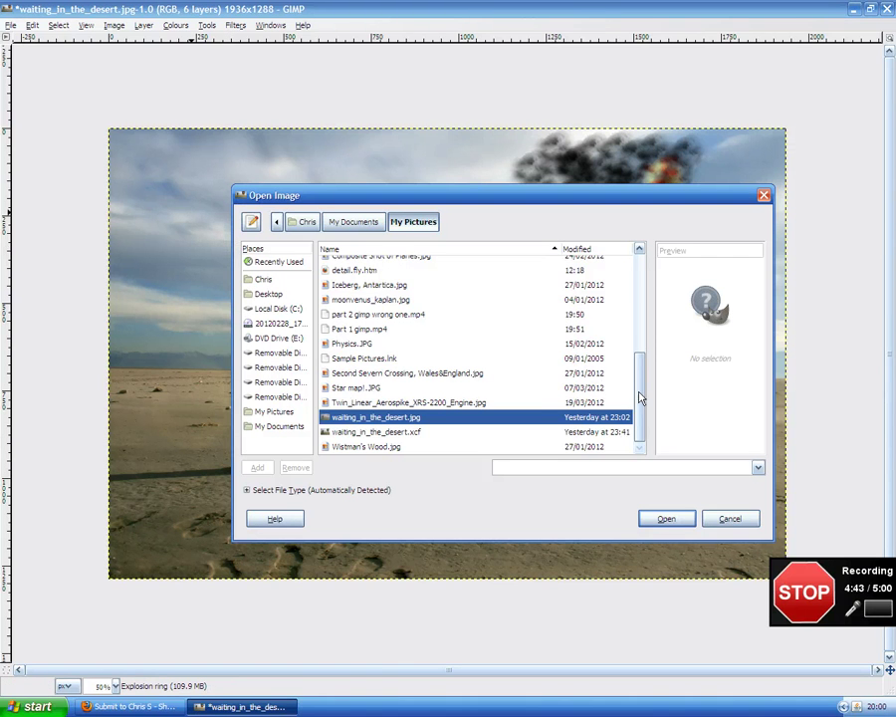
pyautogui.moveTo(639, 396)
pyautogui.mouseDown()
pyautogui.moveTo(638, 291)
pyautogui.moveTo(637, 380)
pyautogui.mouseUp()
pyautogui.click(264, 427)
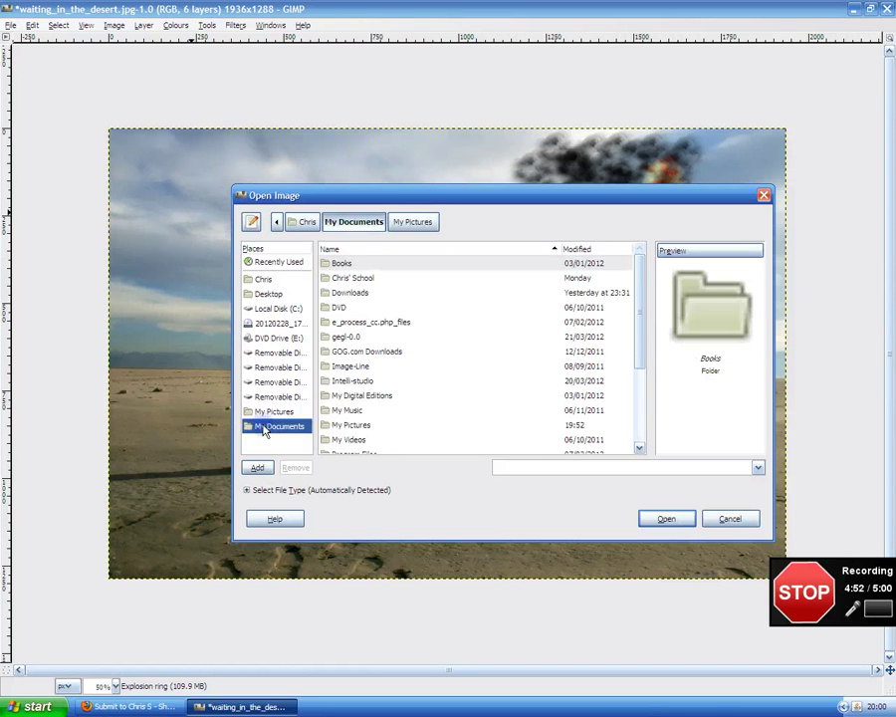
pyautogui.doubleClick(354, 293)
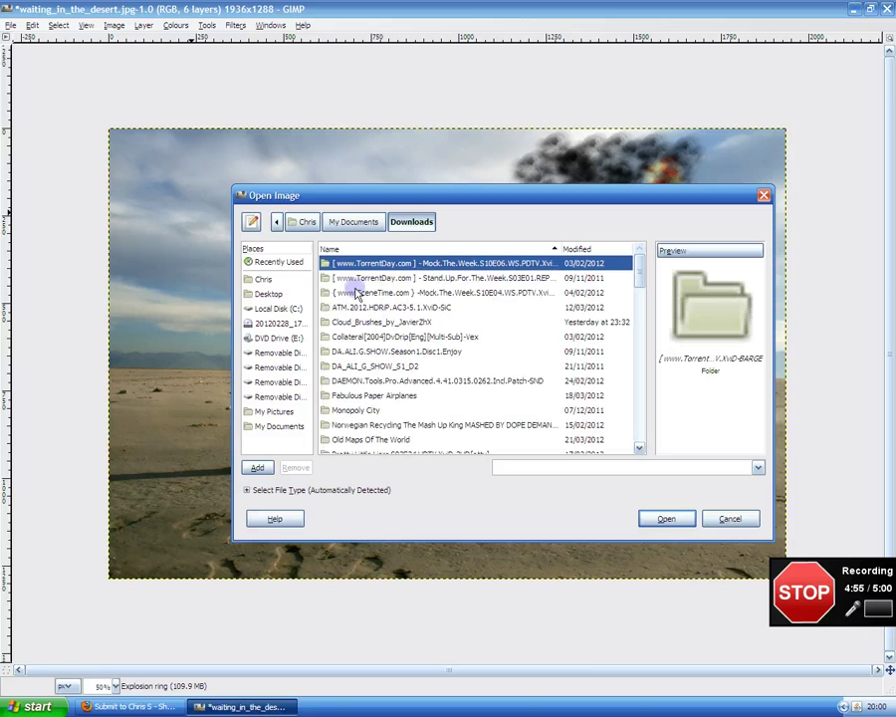
pyautogui.scroll(-1, 640, 287)
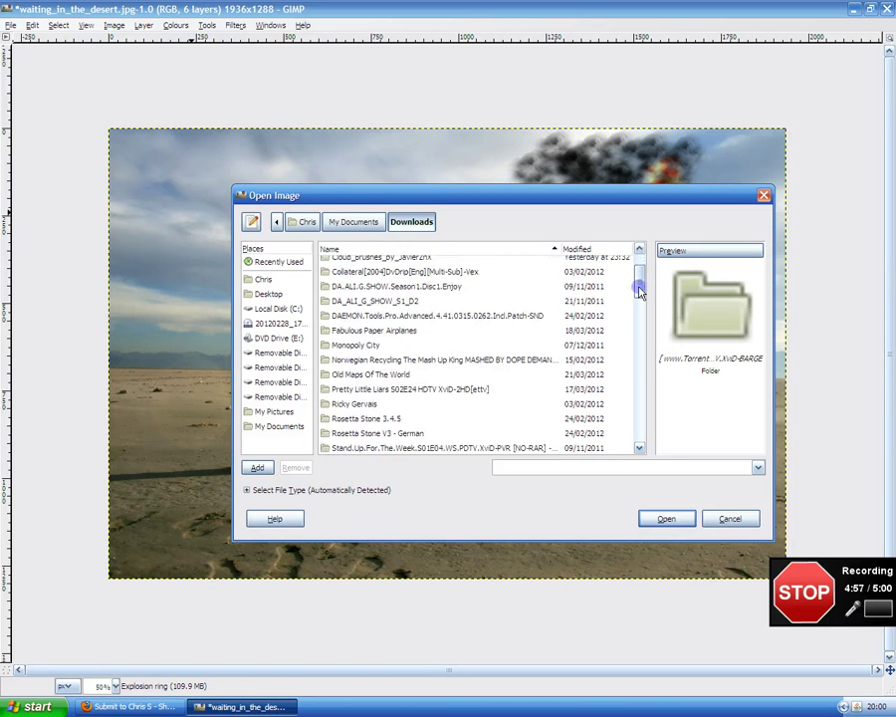